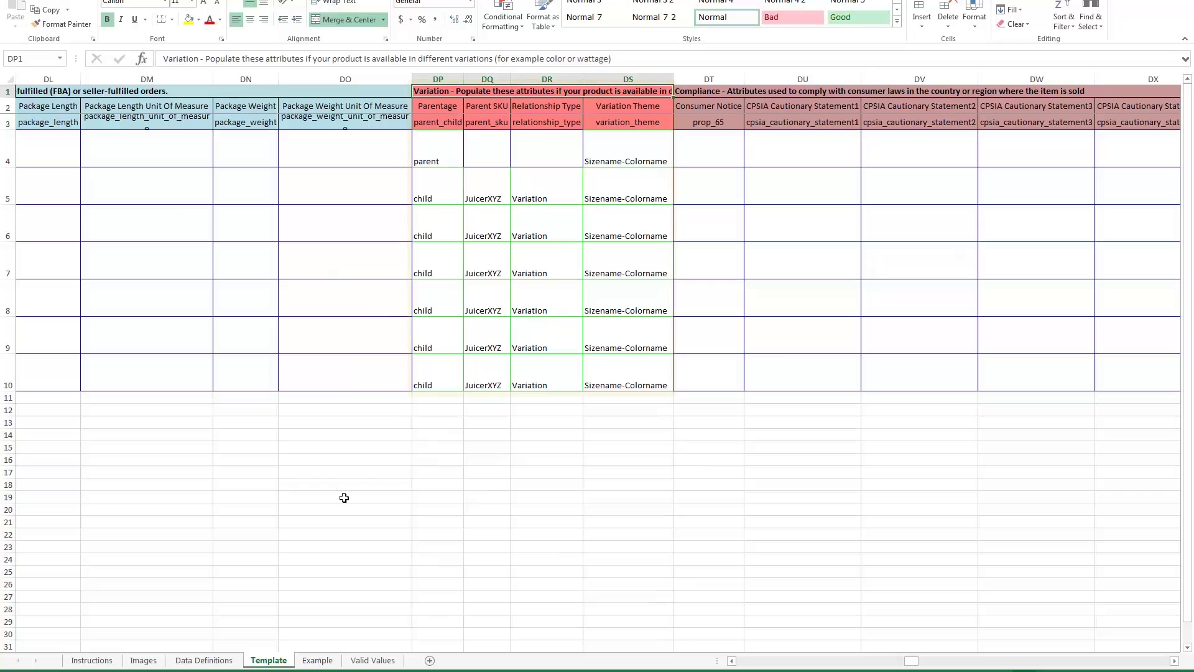
- Switch to the Valid Values sheet listing allowed parentage, relationship types and variation themes
{"action": "left_click", "coordinate": [373, 659]}
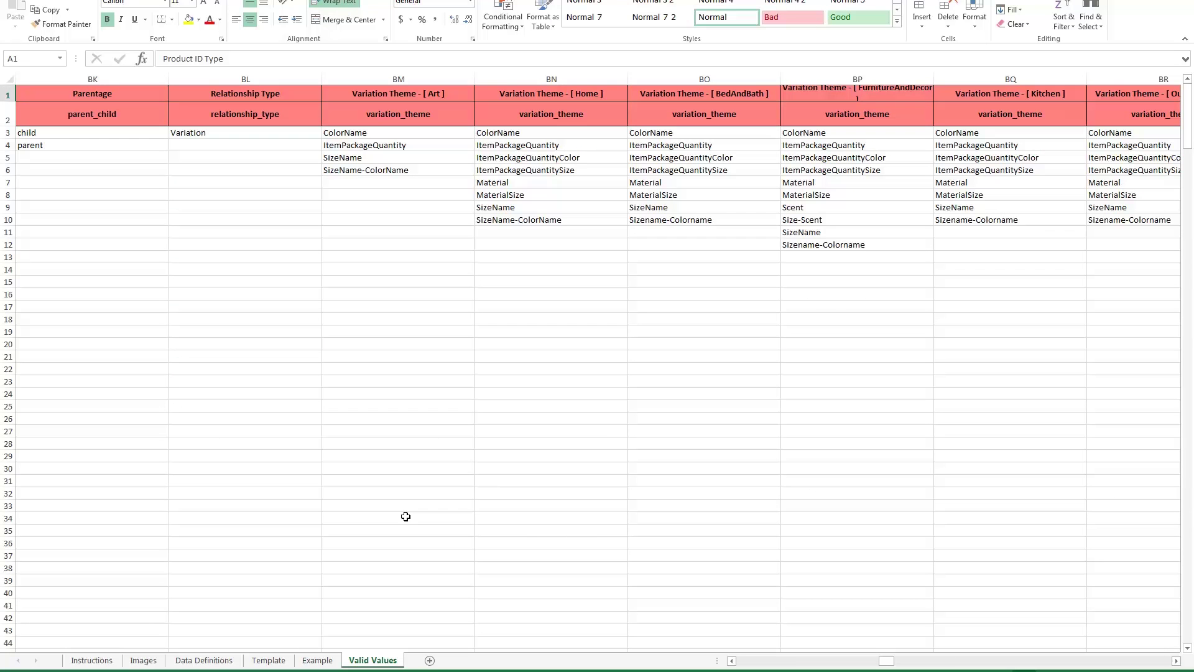
- Return to the Template sheet showing the JuicerXYZ parent and six colour-size child rows
{"action": "left_click", "coordinate": [268, 660]}
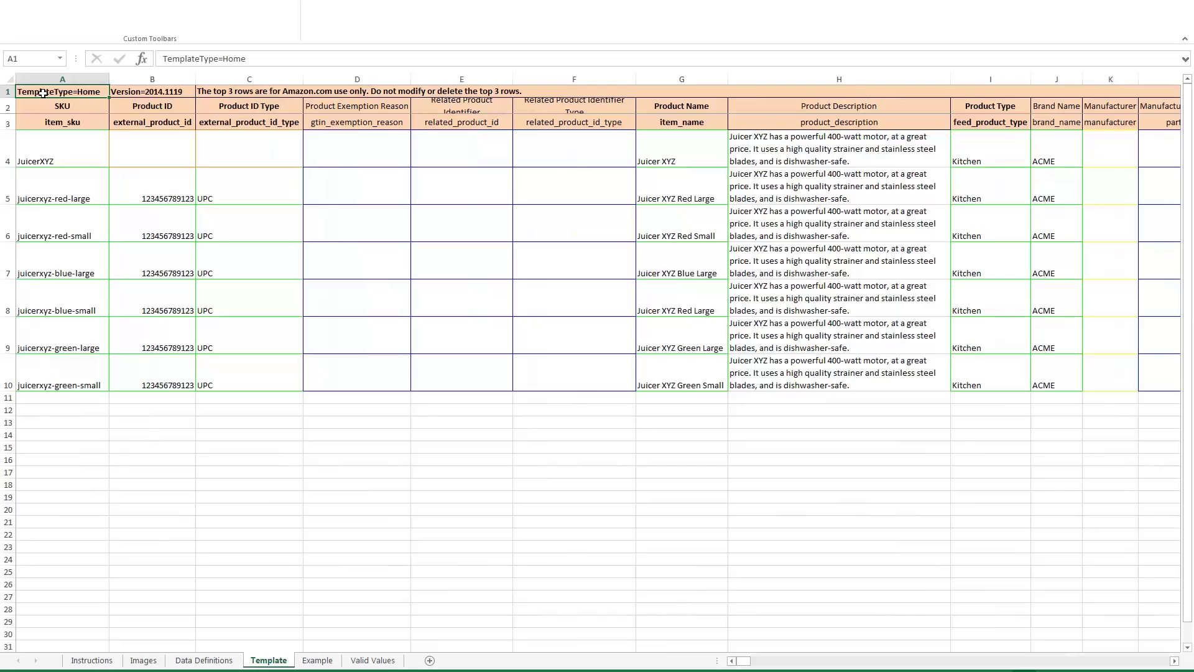
- Scroll right across the Template's offer price, quantity and package quantity columns
{"action": "left_click", "coordinate": [1175, 661]}
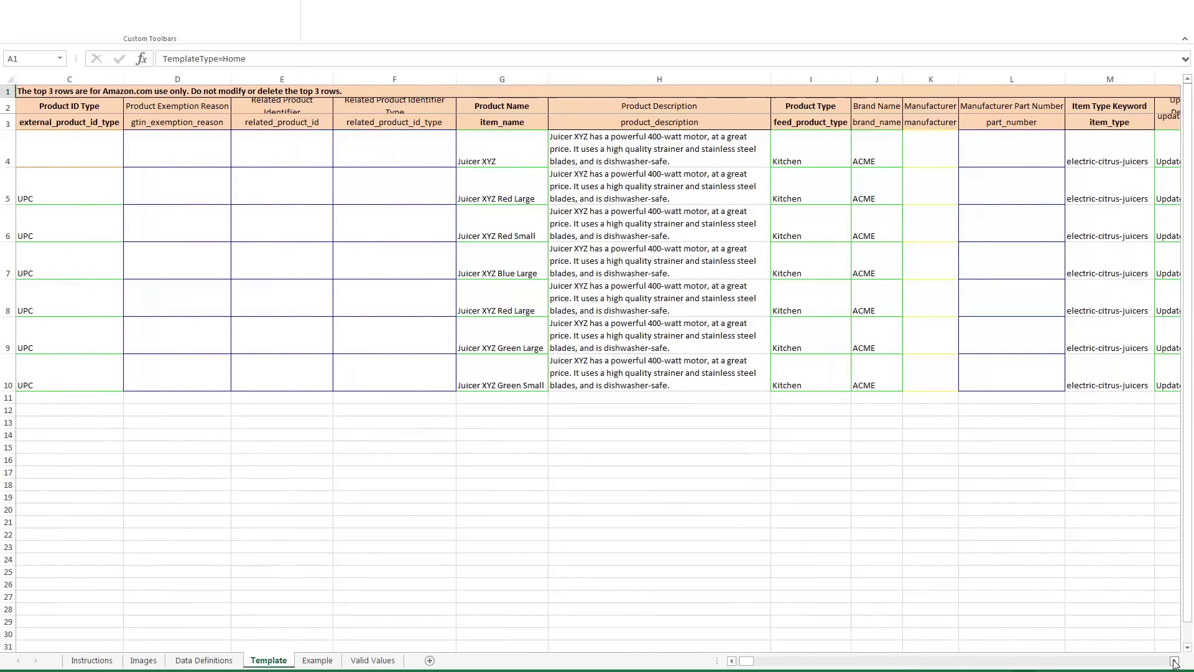
{"action": "left_click", "coordinate": [1175, 662]}
{"action": "left_click", "coordinate": [1175, 662]}
{"action": "left_click", "coordinate": [1174, 662]}
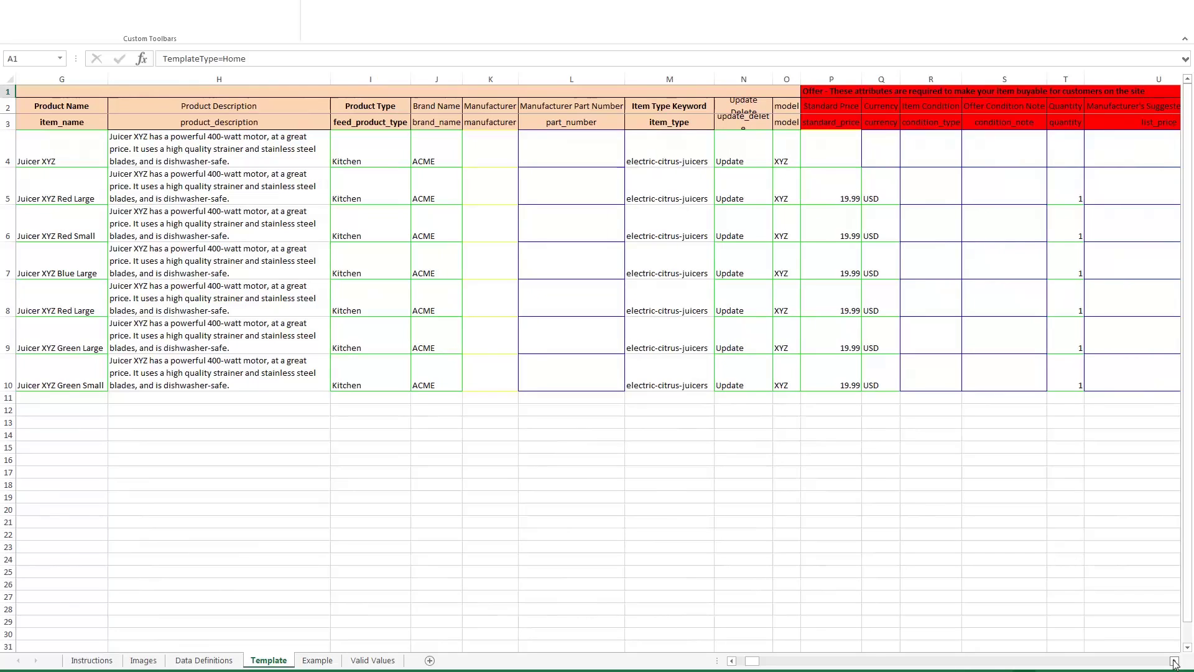
{"action": "left_click", "coordinate": [1175, 662]}
{"action": "left_click", "coordinate": [1175, 662]}
{"action": "left_click", "coordinate": [1175, 662]}
{"action": "left_click", "coordinate": [1175, 662]}
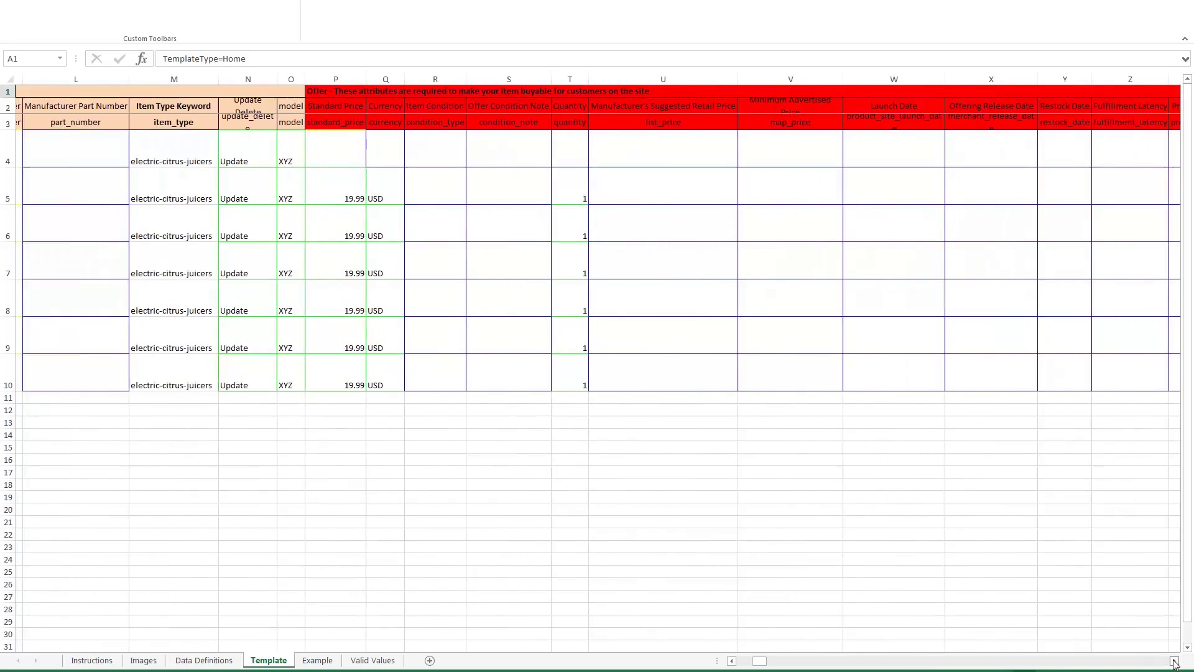
{"action": "left_click", "coordinate": [1175, 662]}
{"action": "left_click", "coordinate": [1174, 662]}
{"action": "left_click", "coordinate": [1175, 661]}
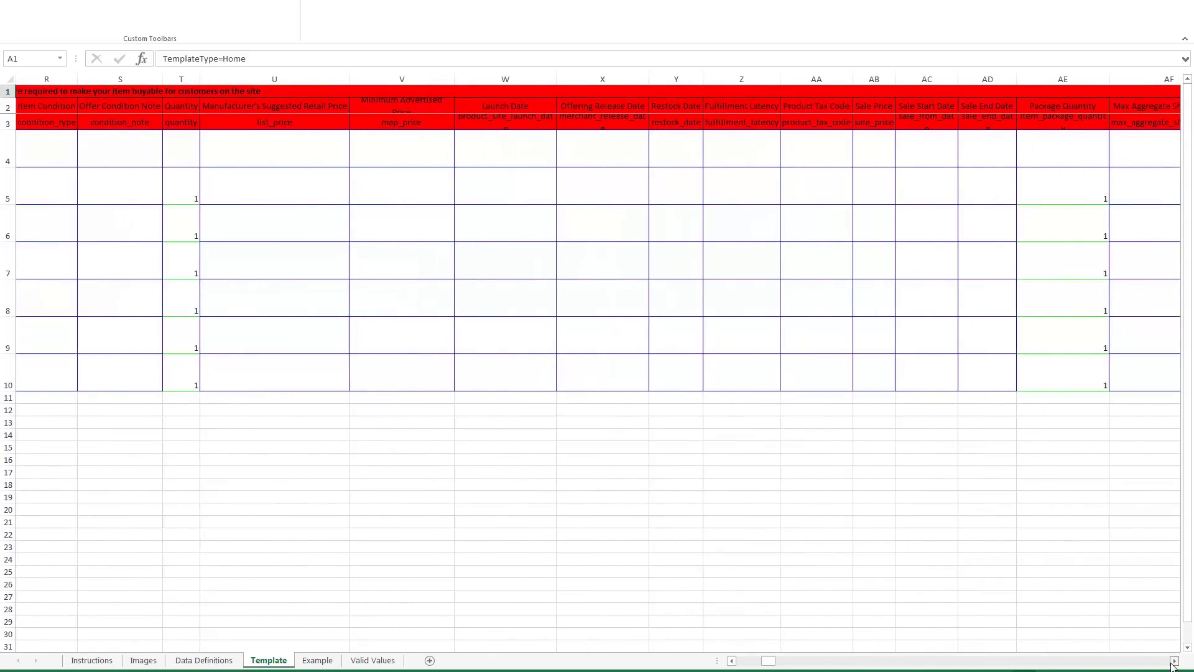
{"action": "left_click", "coordinate": [1174, 661]}
{"action": "left_click", "coordinate": [1175, 662]}
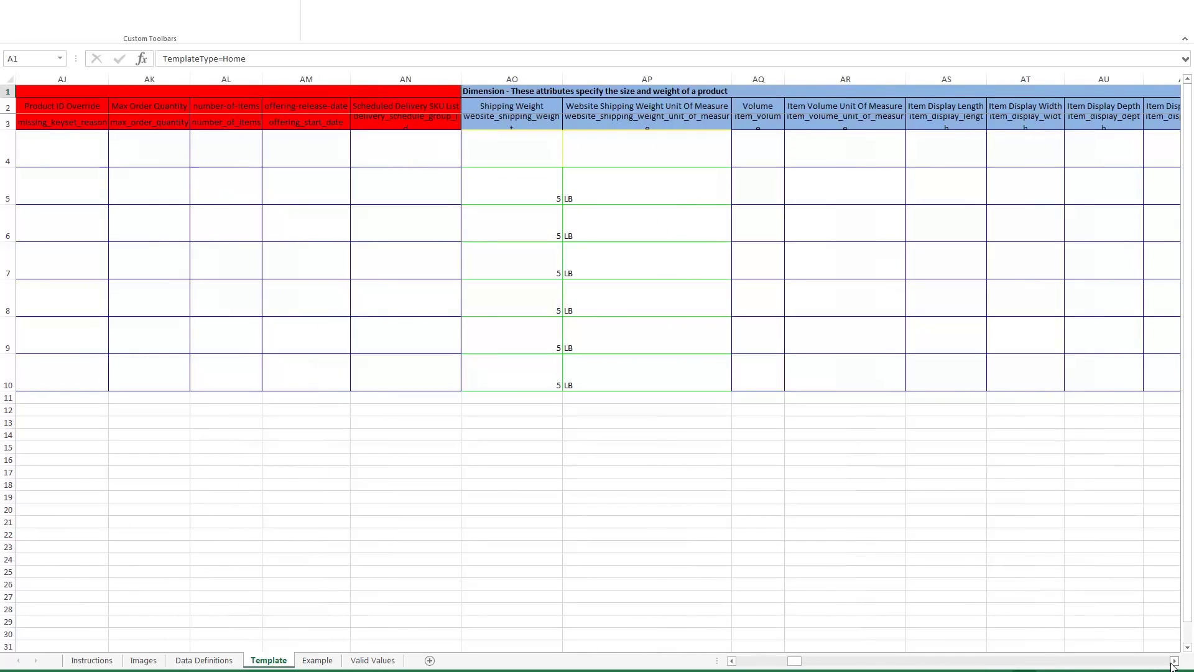
- Scroll on to the key features, search terms, image and colour-size variation columns
{"action": "left_click", "coordinate": [1175, 661]}
{"action": "left_click", "coordinate": [1175, 662]}
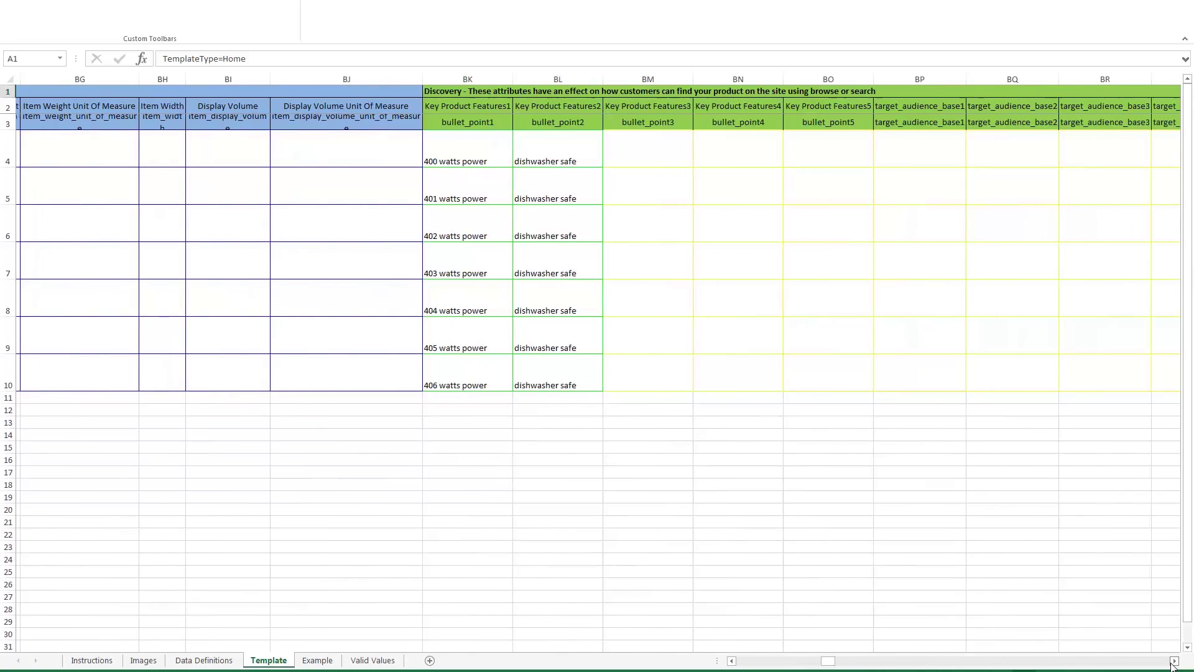
{"action": "left_click", "coordinate": [1174, 661]}
{"action": "left_click", "coordinate": [1174, 662]}
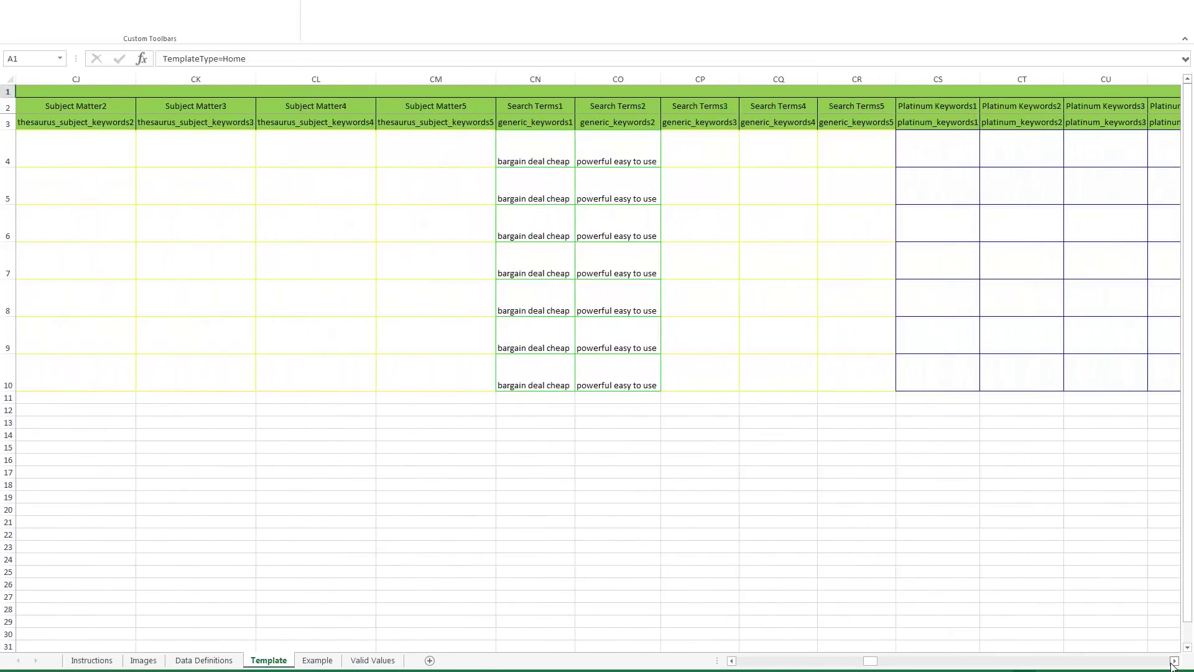
{"action": "left_click", "coordinate": [1175, 662]}
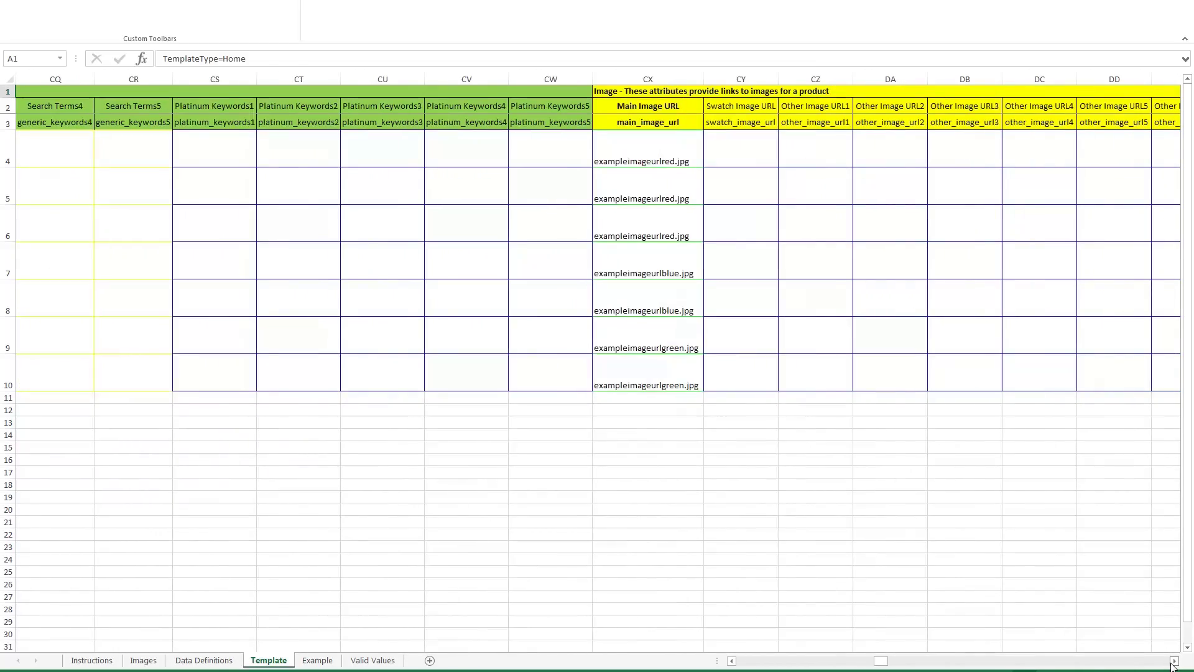
{"action": "left_click", "coordinate": [1175, 662]}
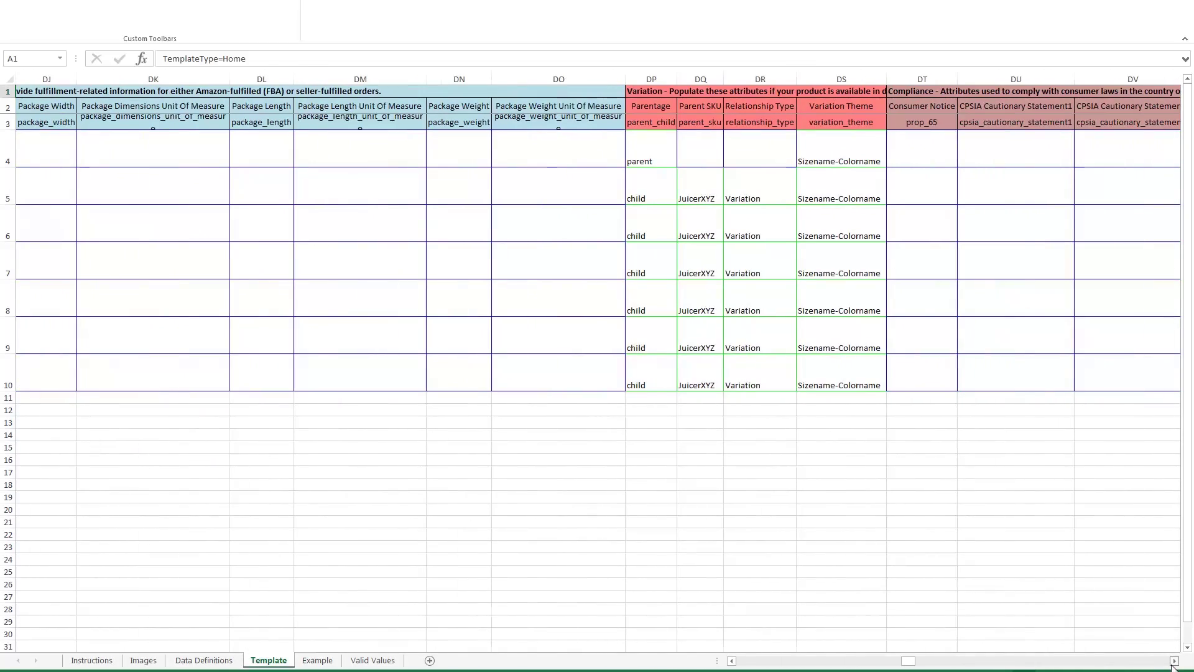
{"action": "left_click", "coordinate": [1174, 662]}
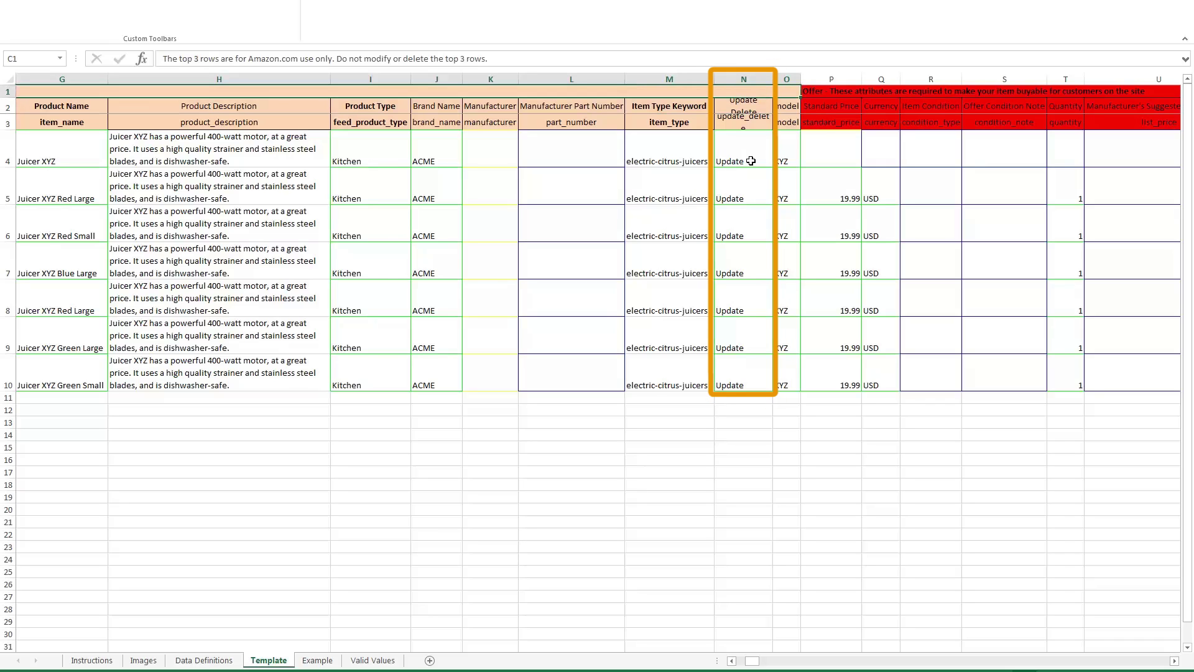
- Set the parent row's N4 update action to Delete and start a Seller Central search
{"action": "left_click", "coordinate": [751, 161]}
{"action": "key", "text": "alt+Down"}
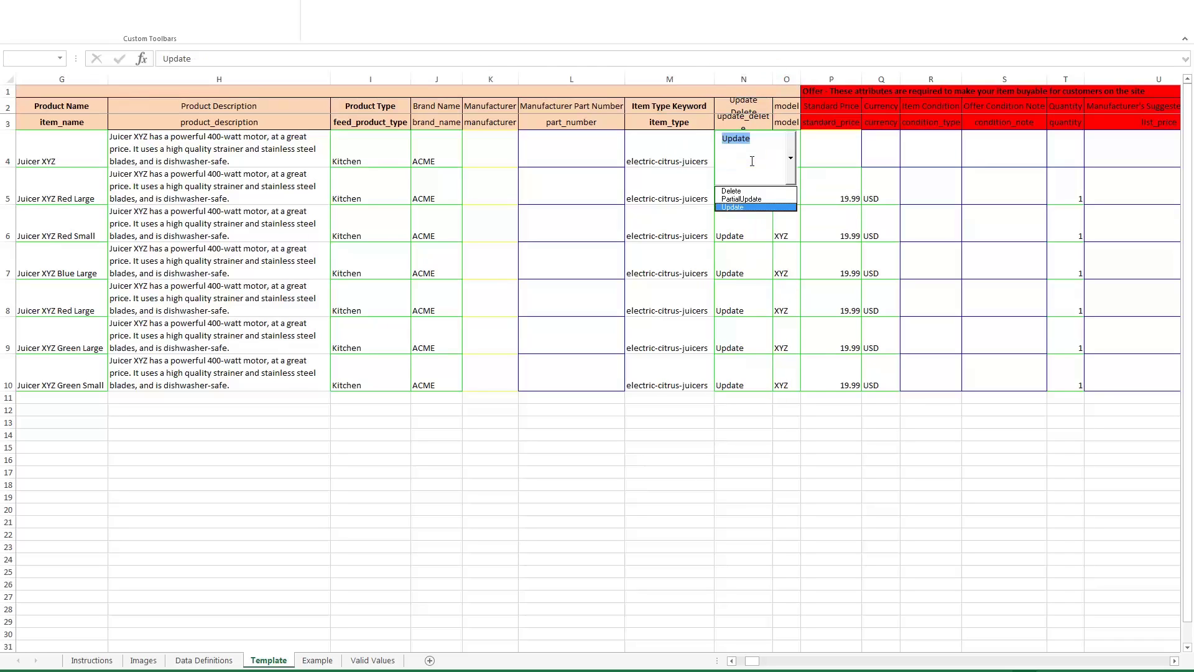
{"action": "left_click", "coordinate": [761, 191]}
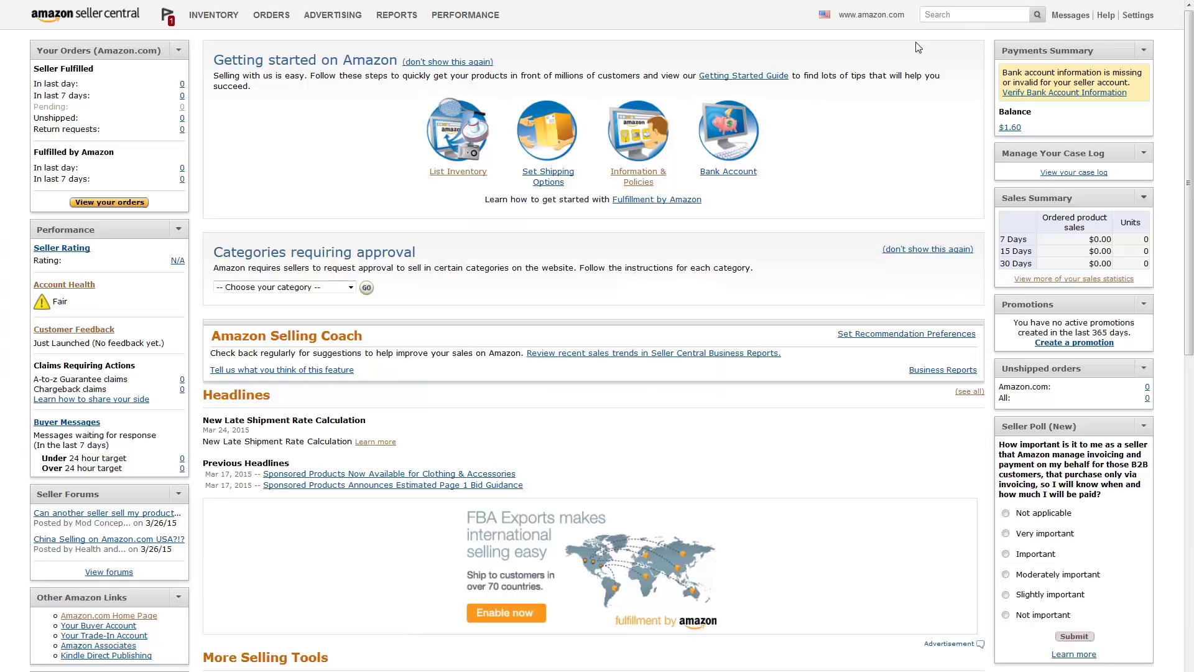
{"action": "left_click", "coordinate": [974, 16]}
{"action": "type", "text": "variations"}
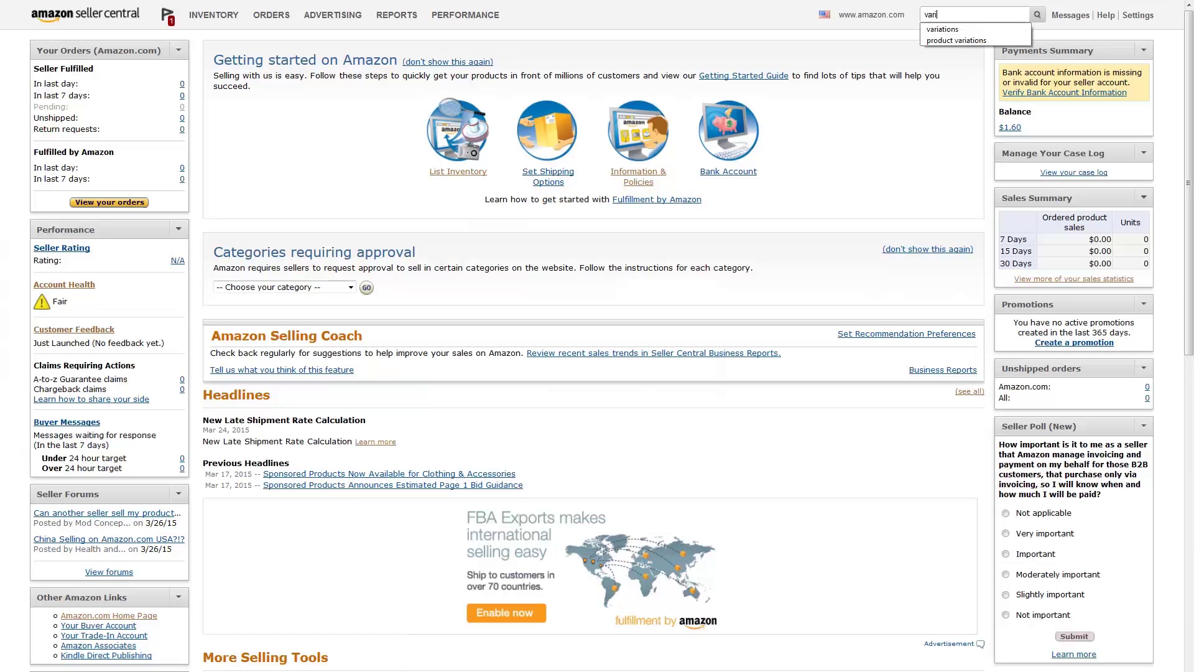